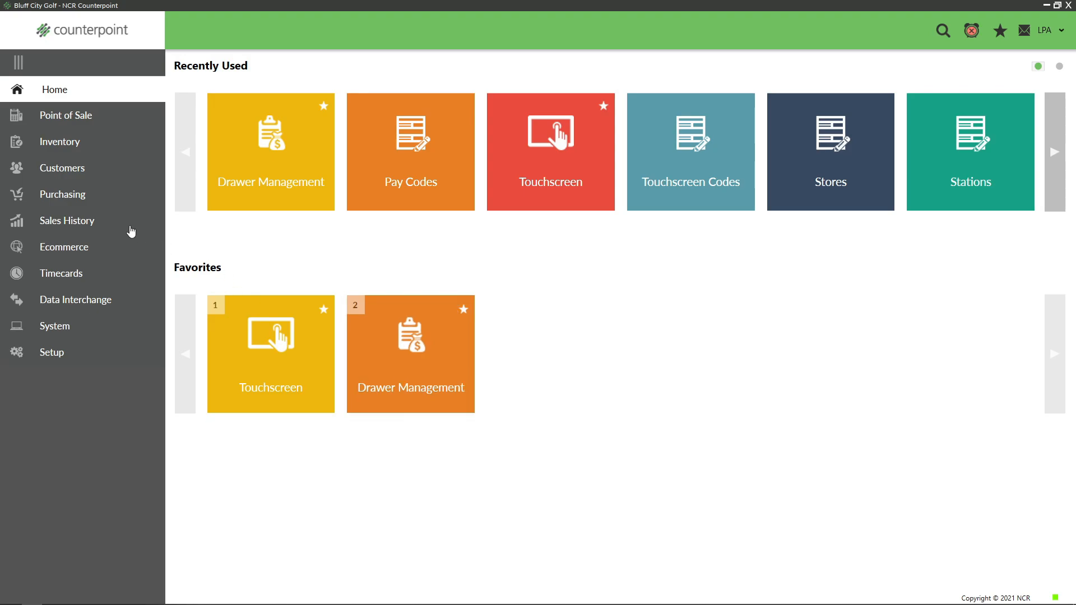
- Review the Main Store's drawer sessions in Drawer Management, then return to the home screen
{"action": "left_click", "coordinate": [60, 116]}
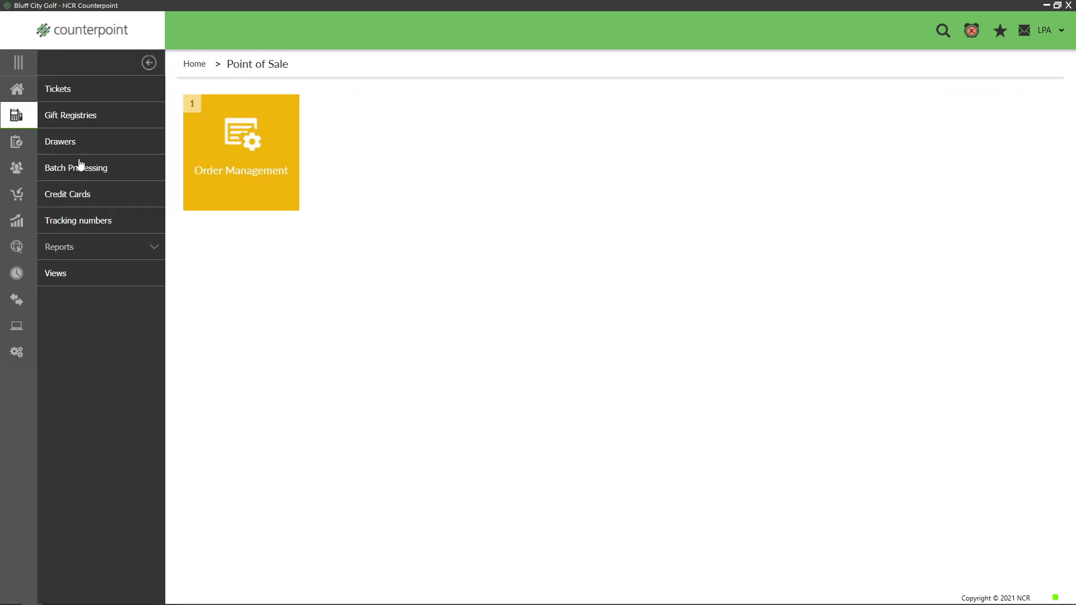
{"action": "left_click", "coordinate": [60, 141]}
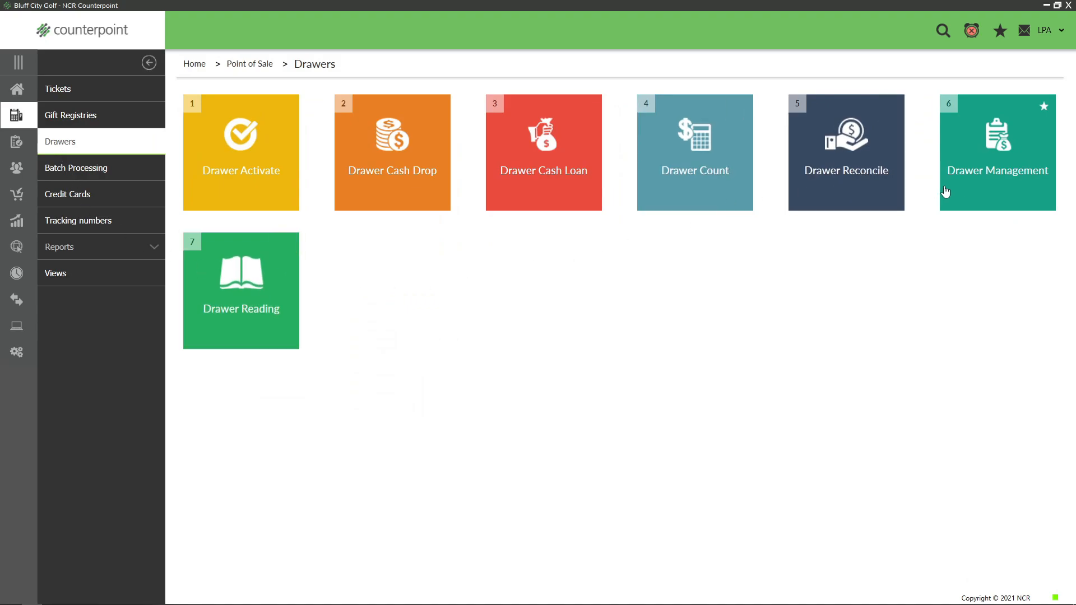
{"action": "left_click", "coordinate": [989, 187]}
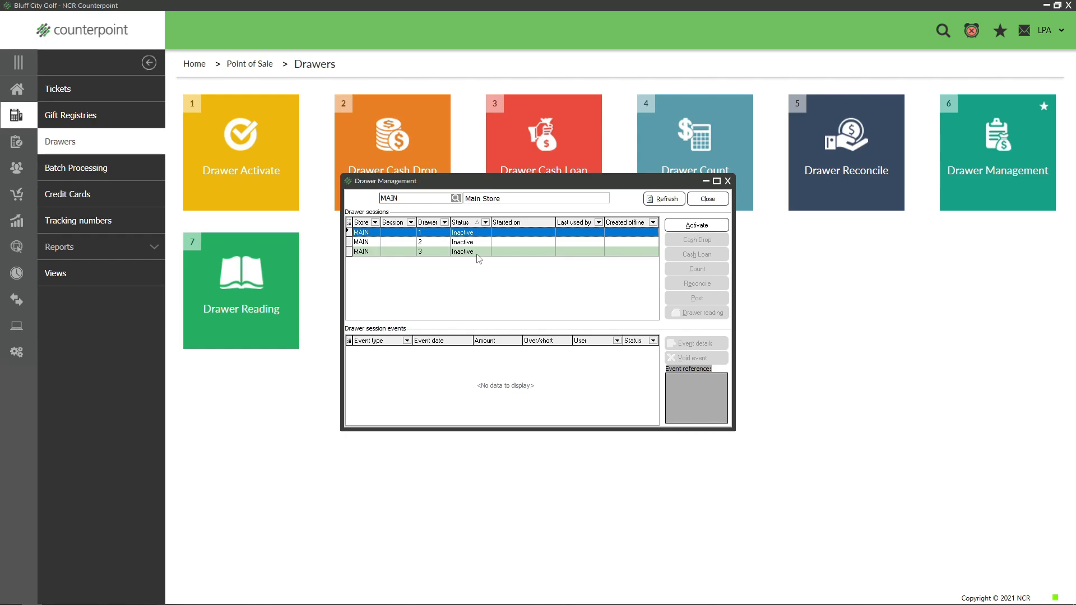
{"action": "key", "text": "Escape"}
{"action": "left_click", "coordinate": [17, 90]}
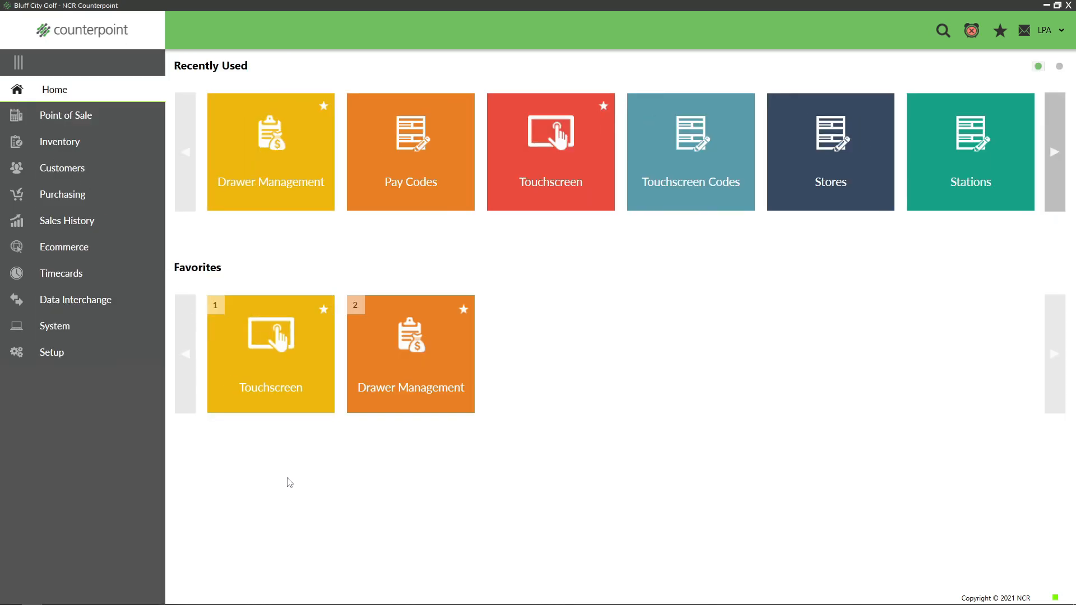
- Log in to touchscreen ticket entry for store MAIN with the account password
{"action": "left_click", "coordinate": [269, 357]}
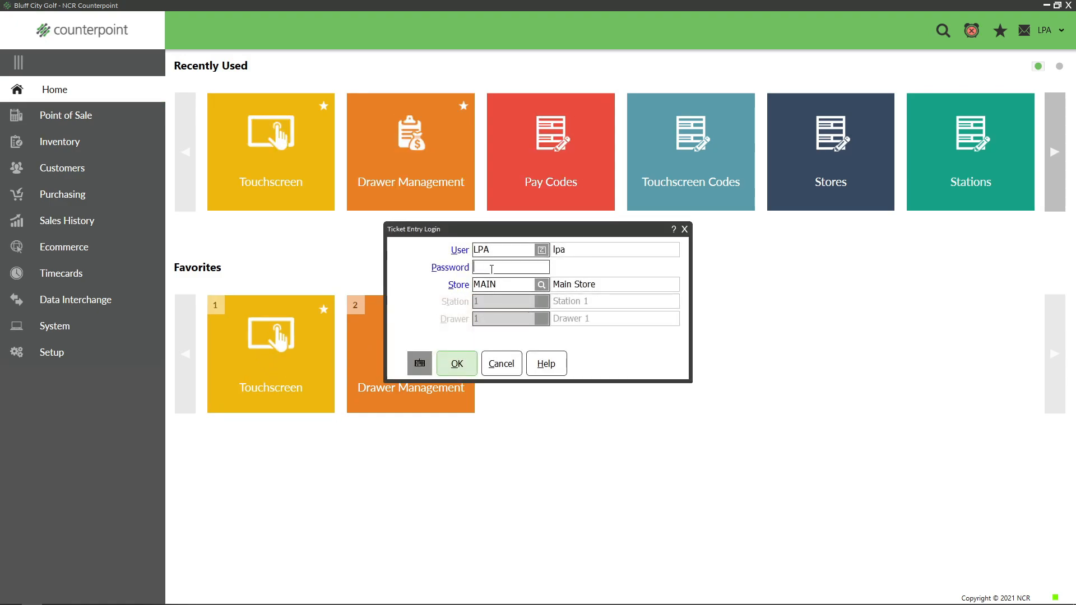
{"action": "type", "text": "p••••••"}
{"action": "left_click", "coordinate": [467, 366]}
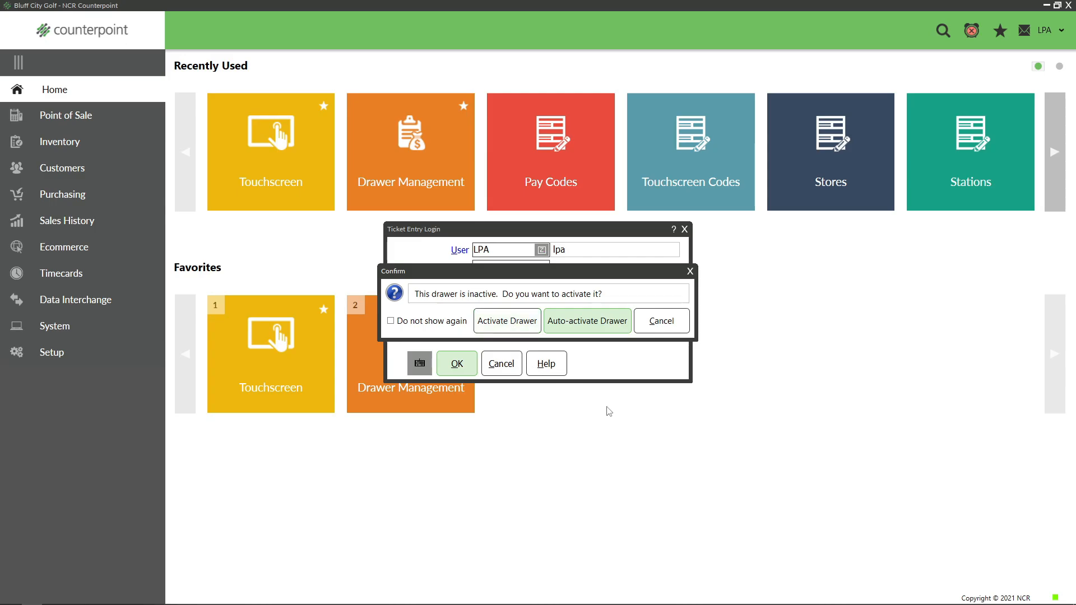
- Choose to activate the inactive drawer 1 and enter 200 as the activated cash amount
{"action": "left_click", "coordinate": [508, 323]}
{"action": "left_click", "coordinate": [624, 259]}
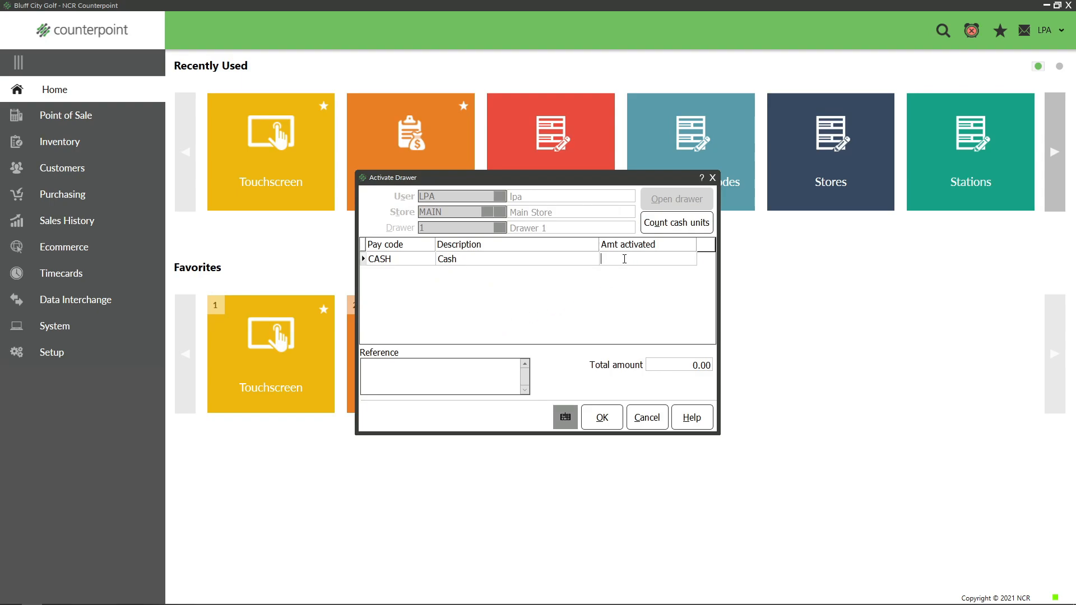
{"action": "type", "text": "200"}
- Count cash units as 12 pennies, 5 nickels, 10 dimes, 10 quarters, 2 rolls of each, 20 ones, 15 fives and 5 tens, and activate the drawer
{"action": "left_click", "coordinate": [663, 224]}
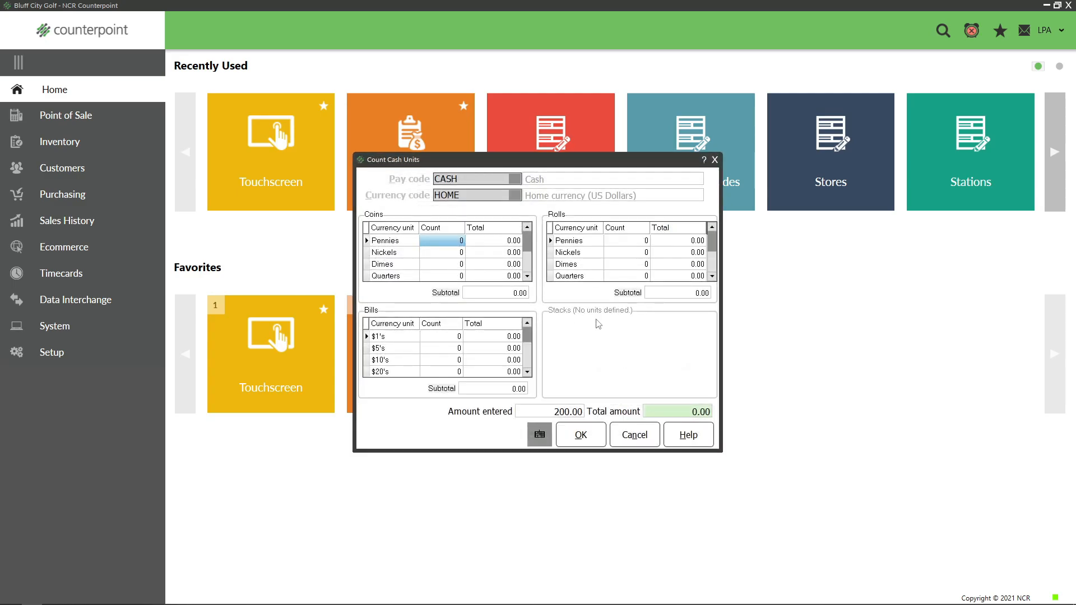
{"action": "left_click", "coordinate": [450, 245]}
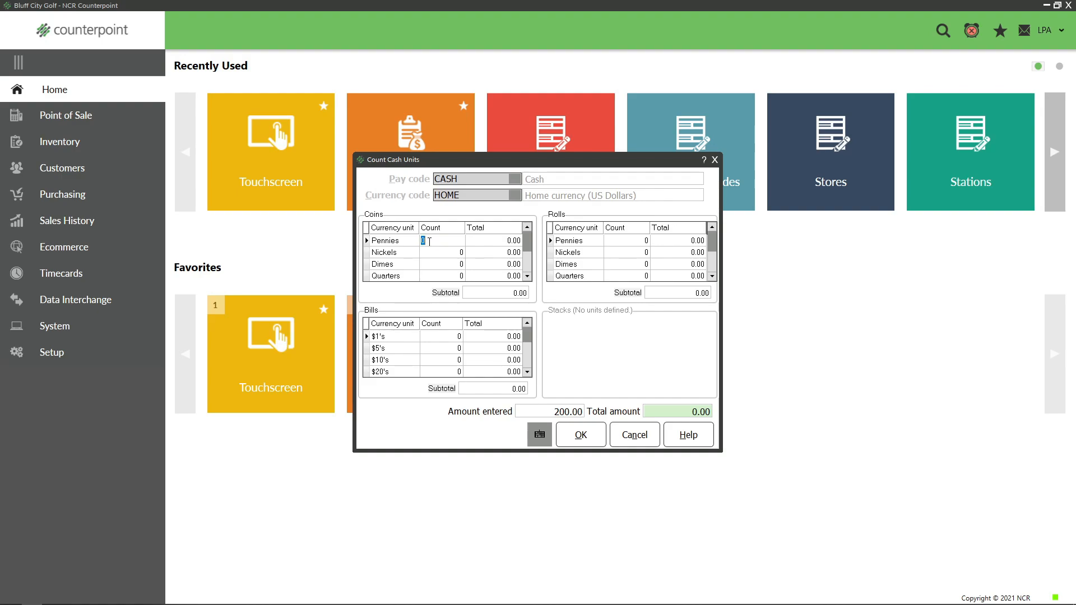
{"action": "type", "text": "12"}
{"action": "left_click", "coordinate": [436, 256]}
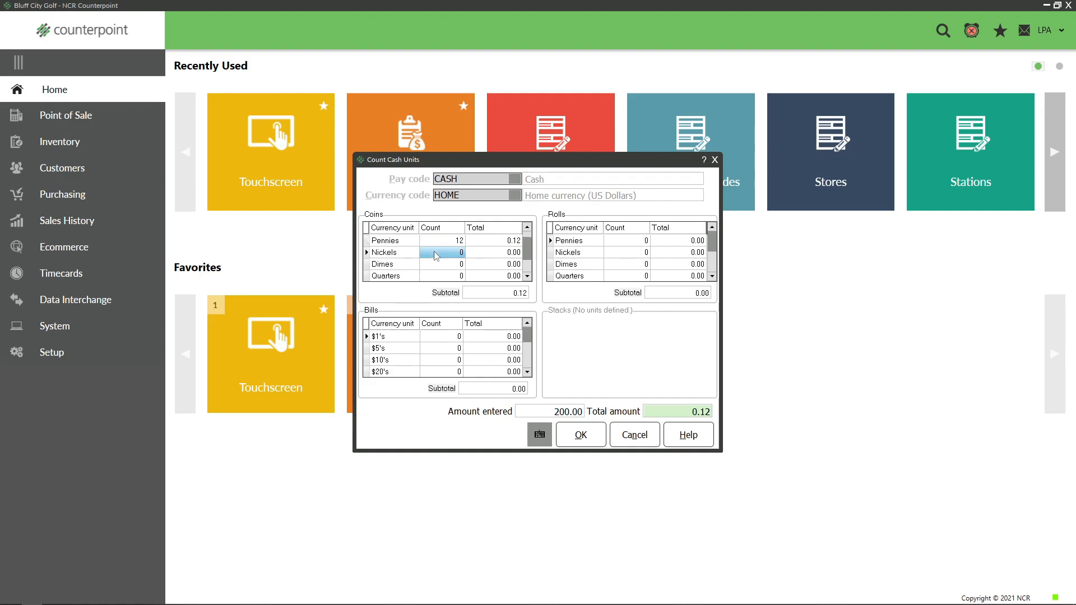
{"action": "type", "text": "5"}
{"action": "left_click", "coordinate": [435, 266]}
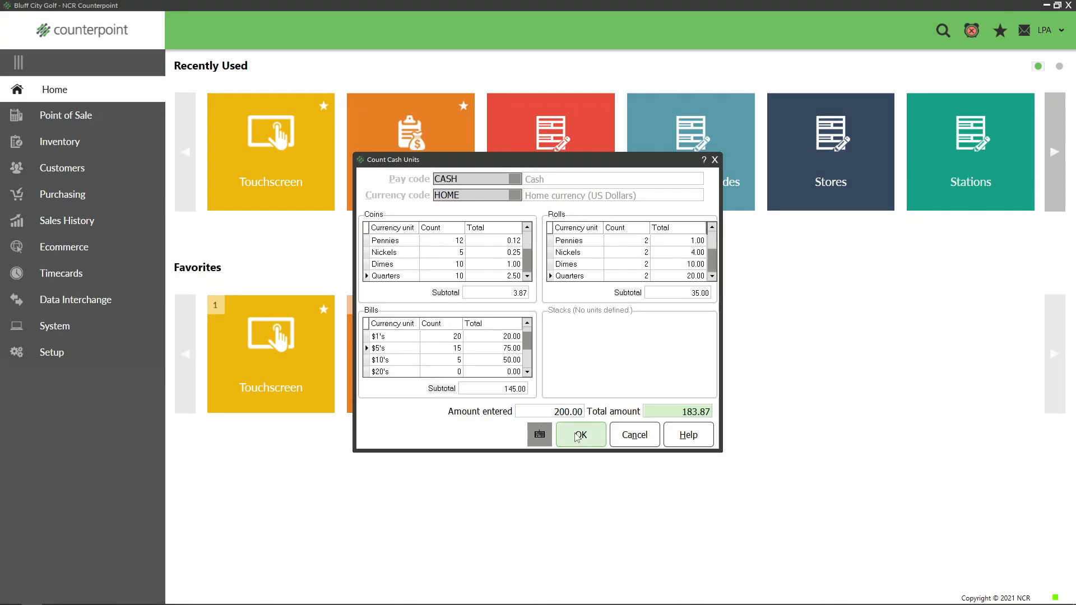
{"action": "left_click", "coordinate": [577, 436]}
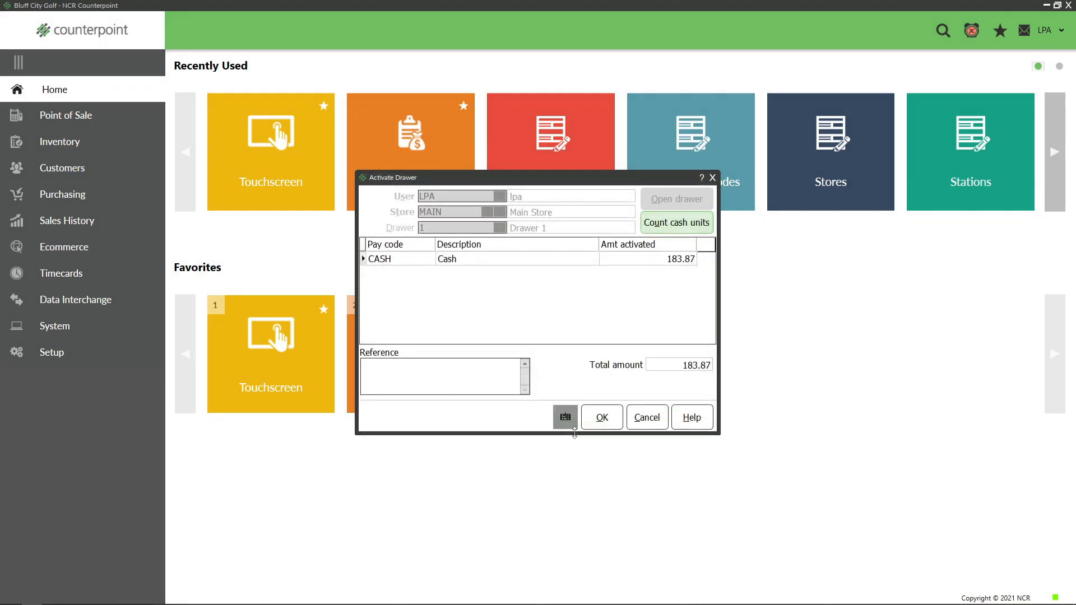
{"action": "left_click", "coordinate": [601, 417]}
{"action": "left_click", "coordinate": [581, 321]}
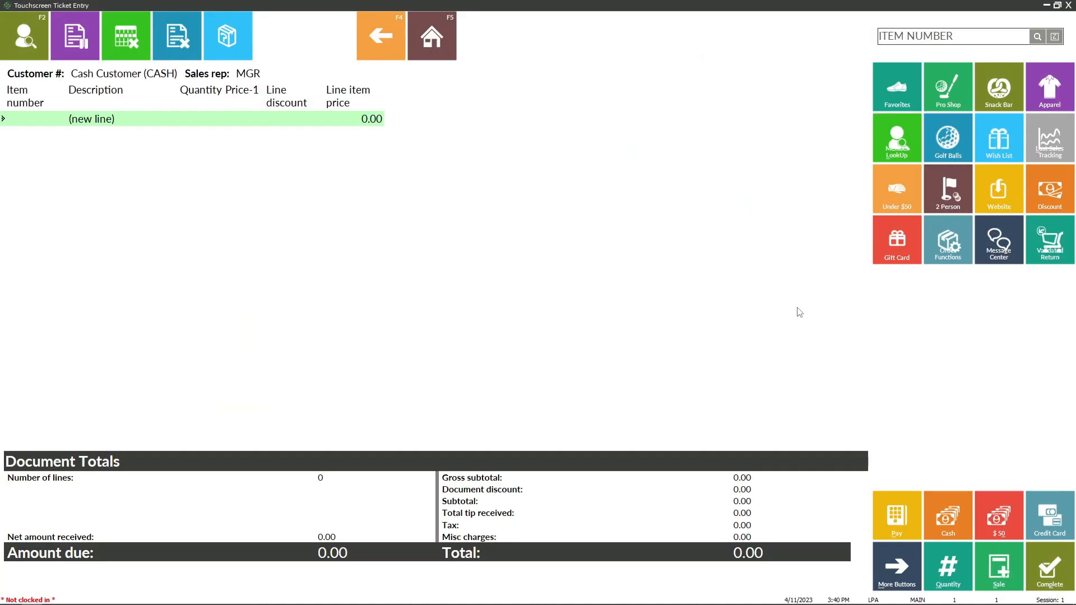
- Sell one pretzel from the snack bar items, pay the full ticket balance in cash and leave ticket entry
{"action": "left_click", "coordinate": [996, 92]}
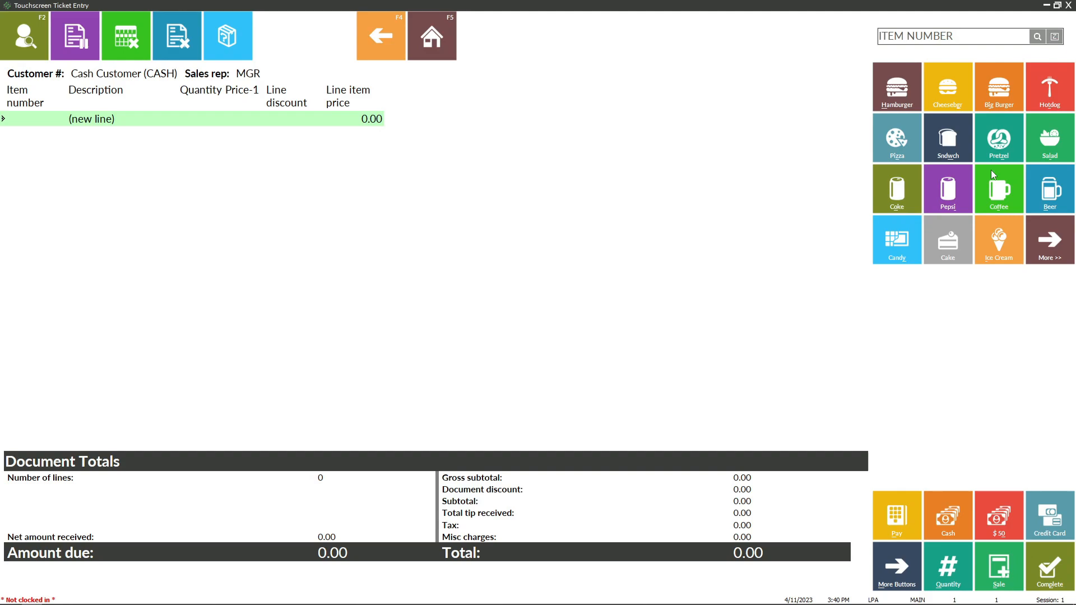
{"action": "left_click", "coordinate": [988, 144]}
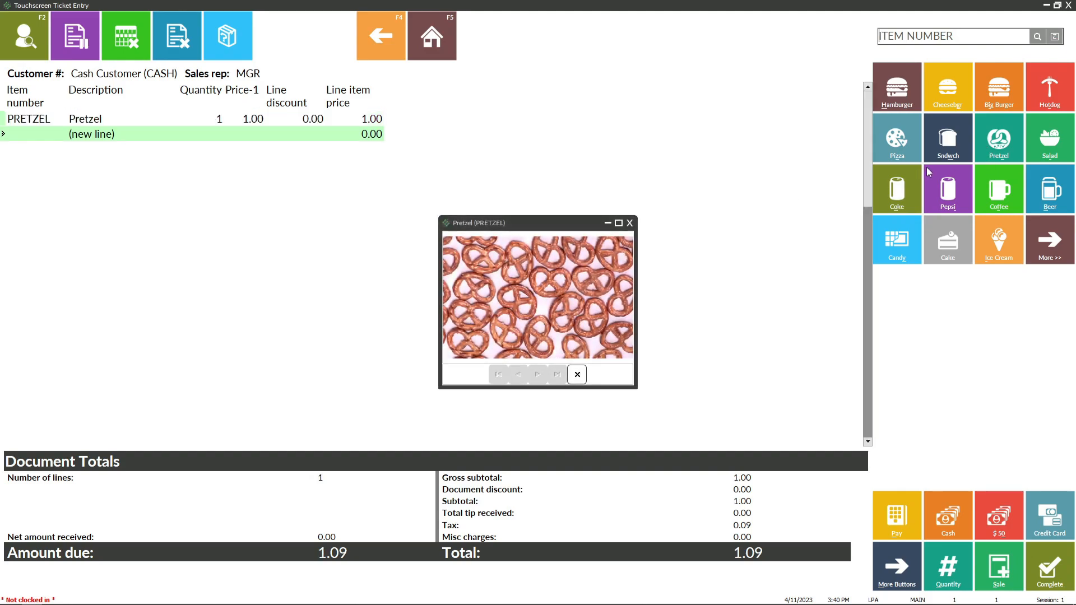
{"action": "left_click", "coordinate": [903, 523]}
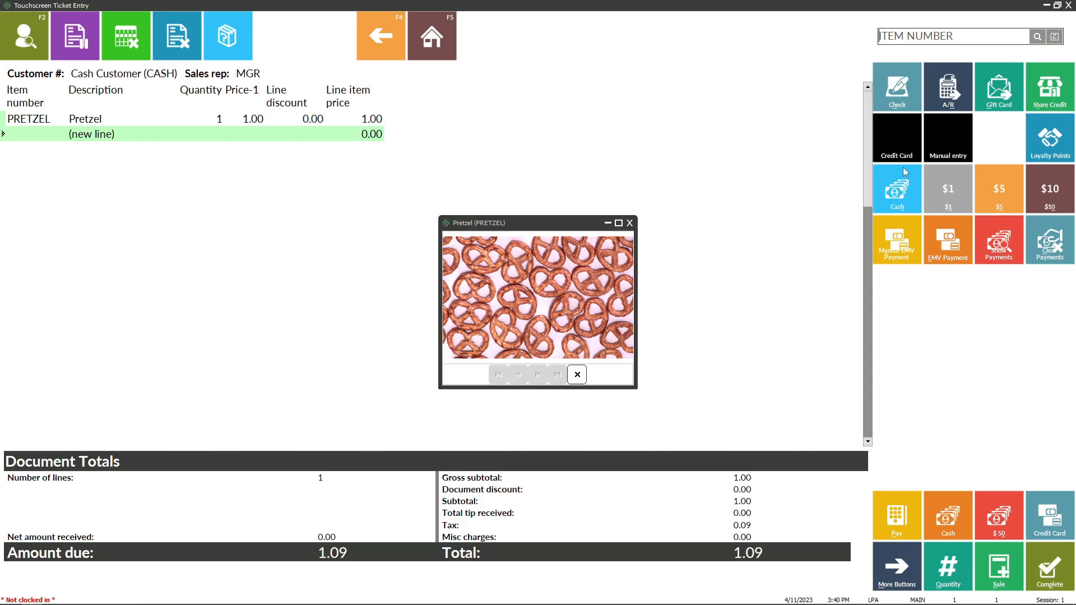
{"action": "left_click", "coordinate": [494, 298]}
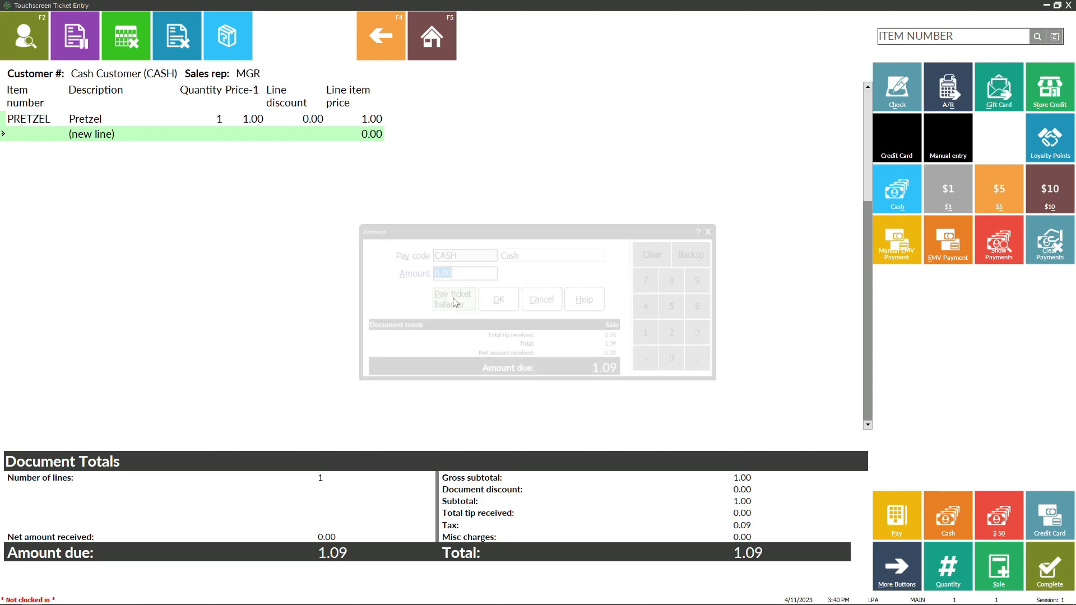
{"action": "left_click", "coordinate": [573, 401]}
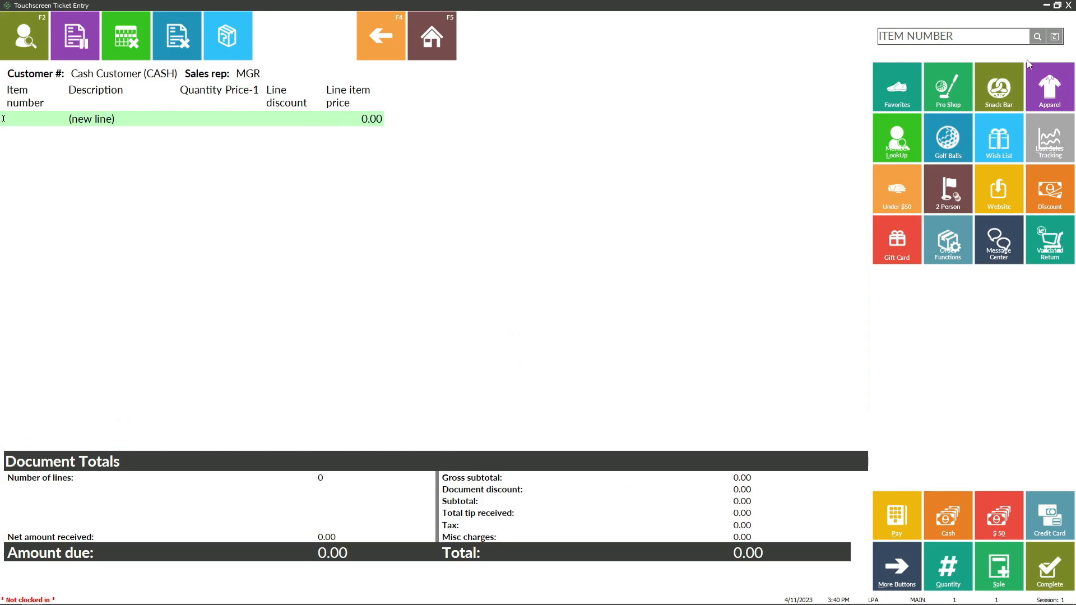
{"action": "left_click", "coordinate": [1068, 6]}
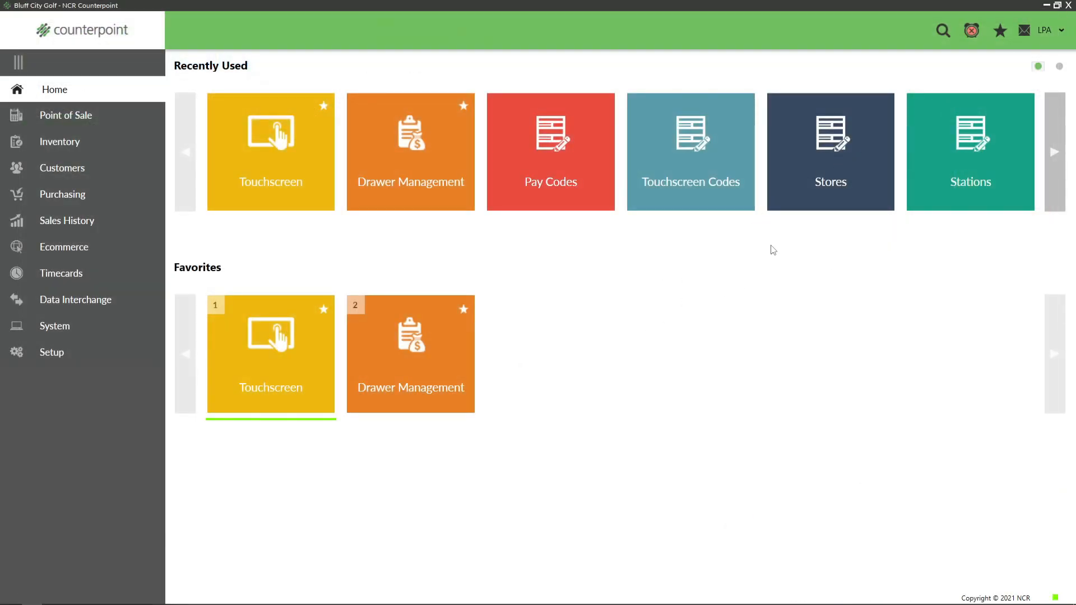
- Open Drawer Management for the Main Store and select drawer 1's active session
{"action": "left_click", "coordinate": [59, 117]}
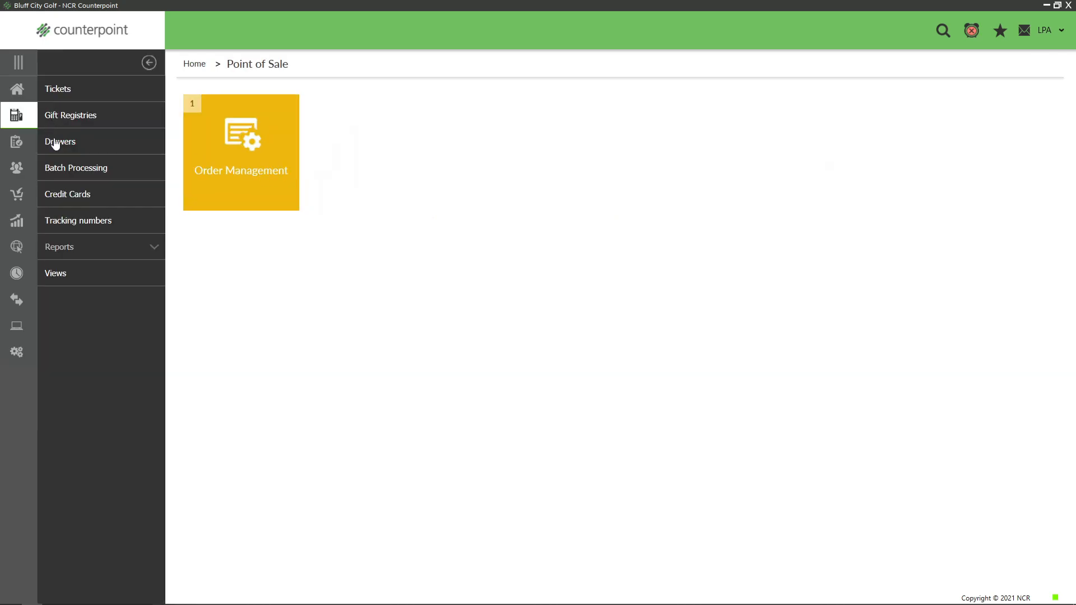
{"action": "left_click", "coordinate": [55, 142]}
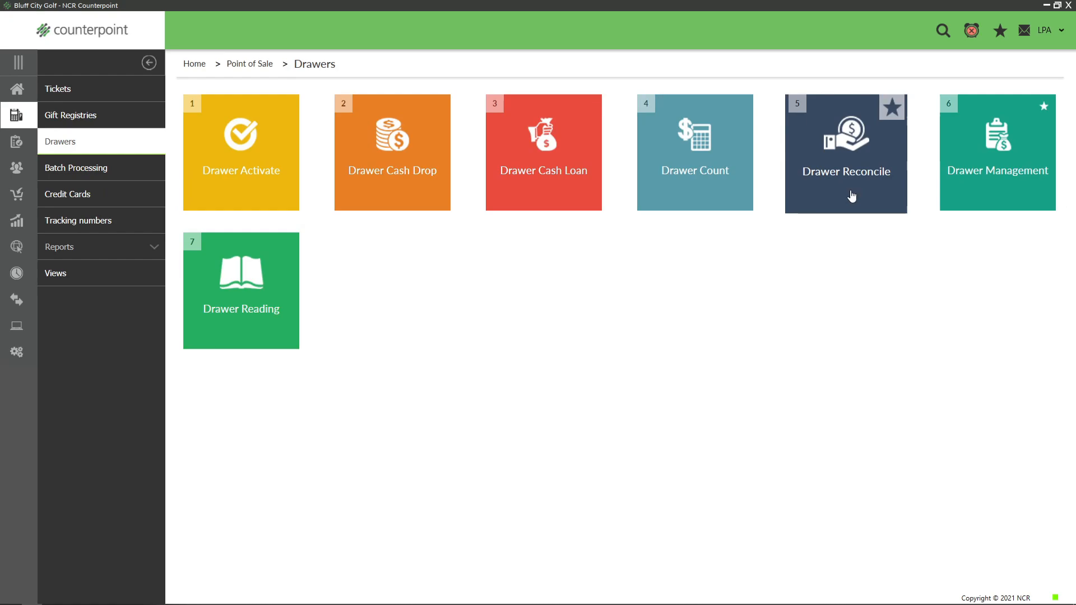
{"action": "left_click", "coordinate": [972, 176]}
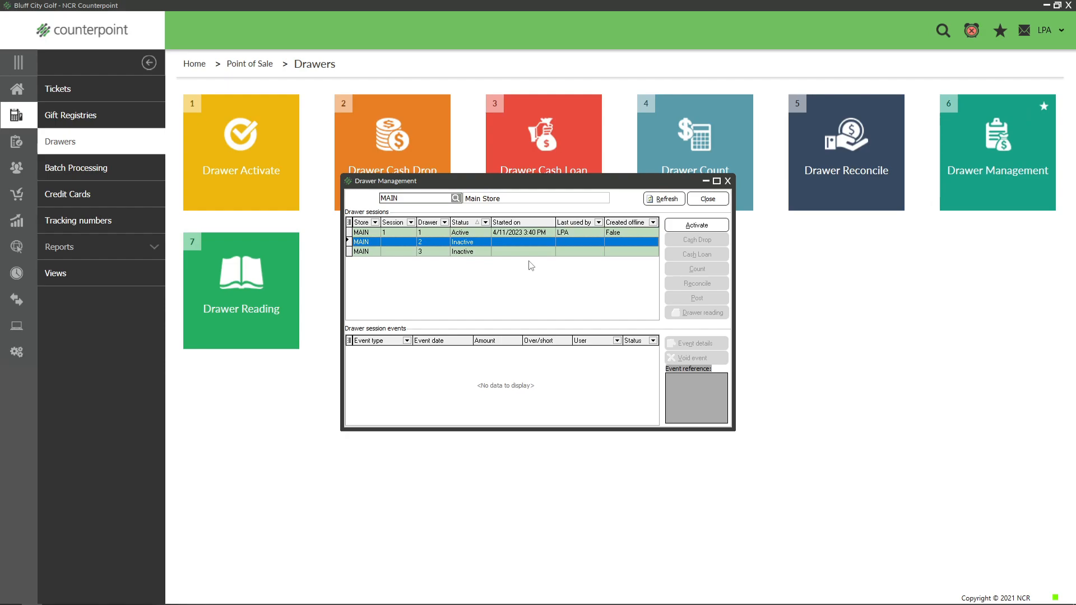
{"action": "left_click", "coordinate": [429, 233]}
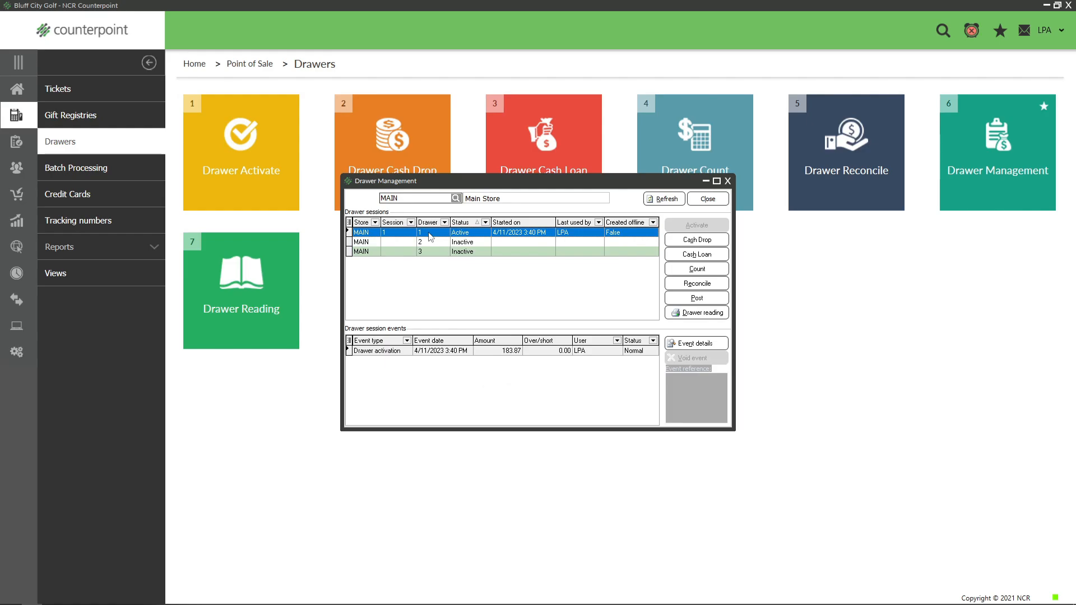
- Count drawer 1 with 1.02 in cash and 0 in checks, and close the drawer to new tickets
{"action": "left_click", "coordinate": [688, 271]}
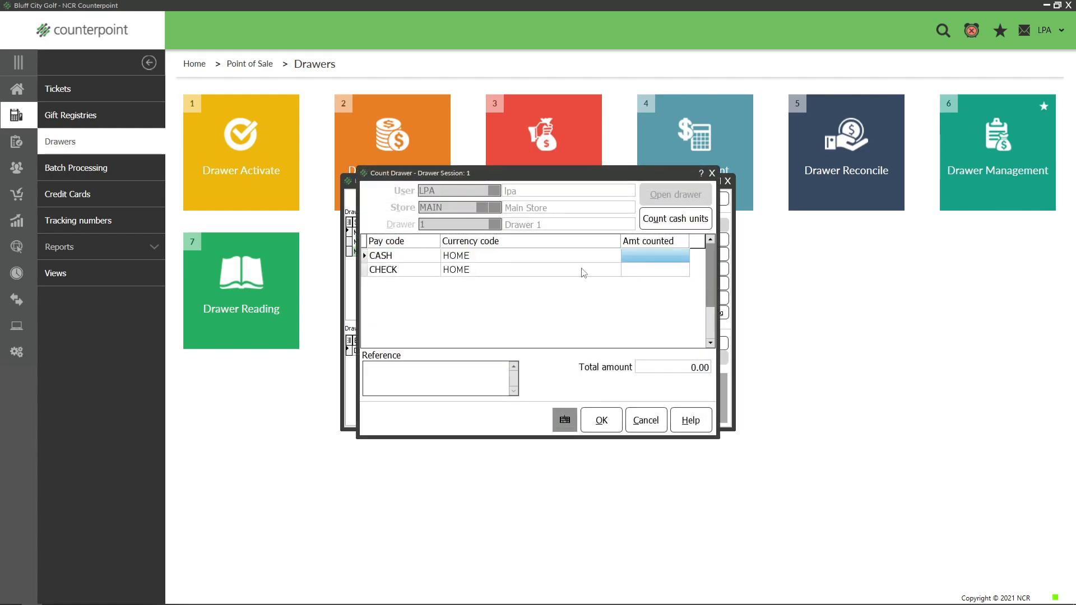
{"action": "left_click", "coordinate": [652, 257]}
{"action": "type", "text": "1.025"}
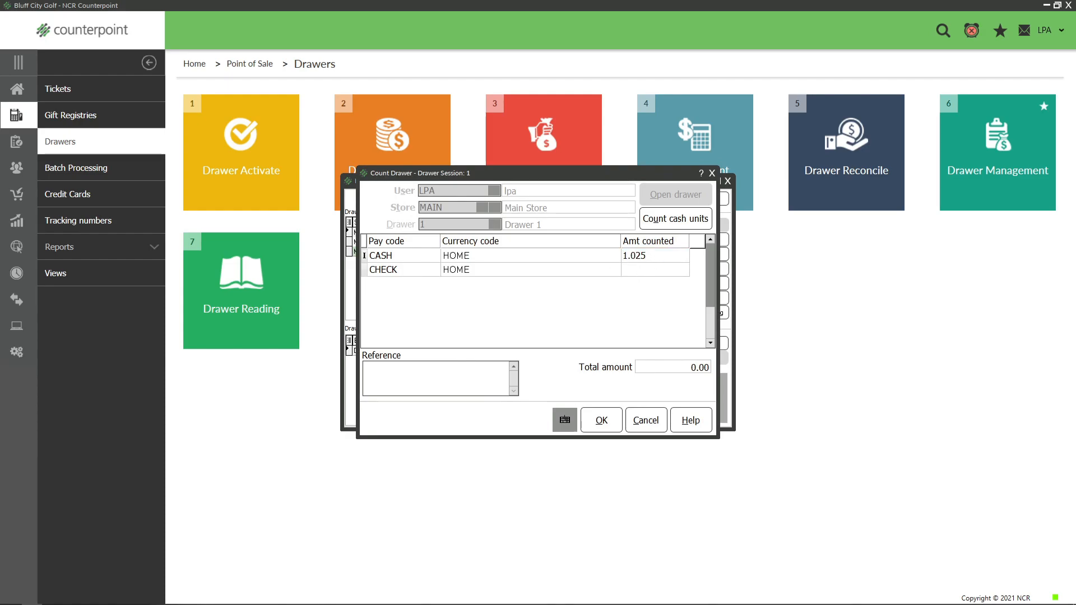
{"action": "key", "text": "Return"}
{"action": "type", "text": "1.02"}
{"action": "left_click", "coordinate": [654, 273]}
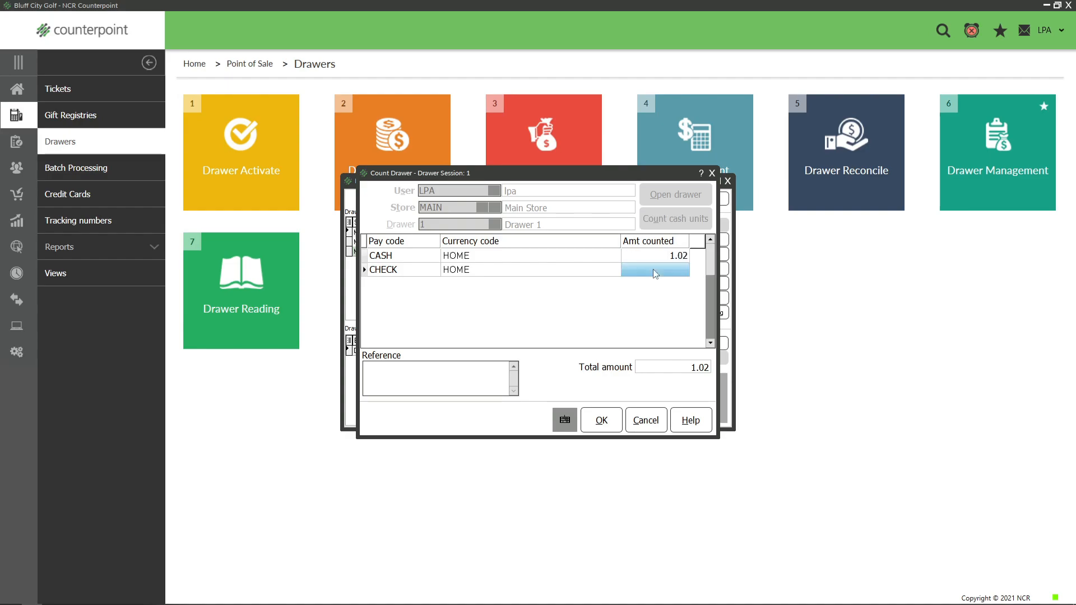
{"action": "type", "text": "0"}
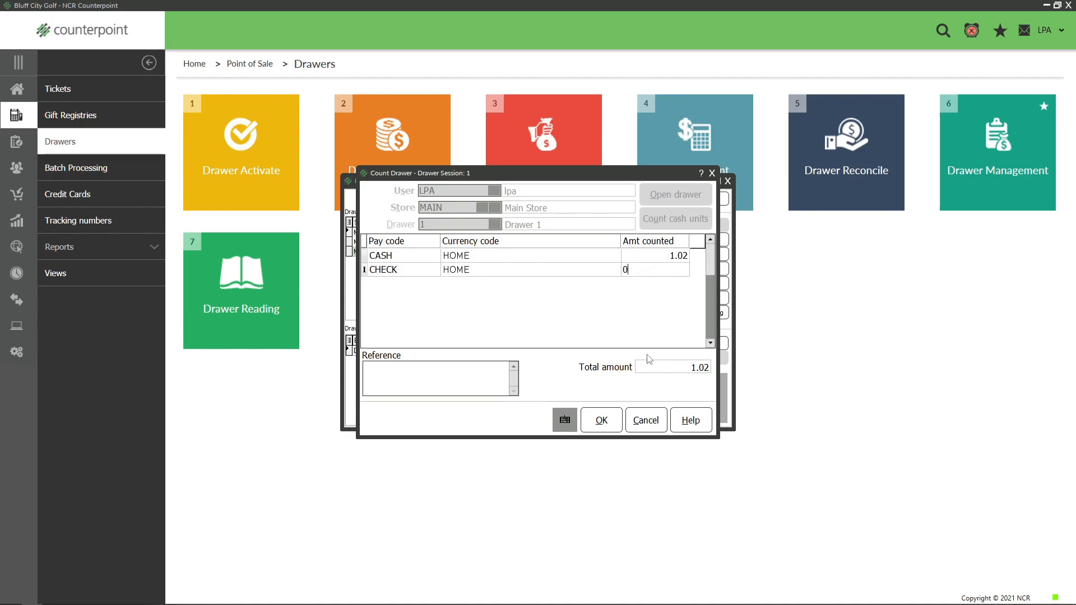
{"action": "left_click", "coordinate": [603, 417]}
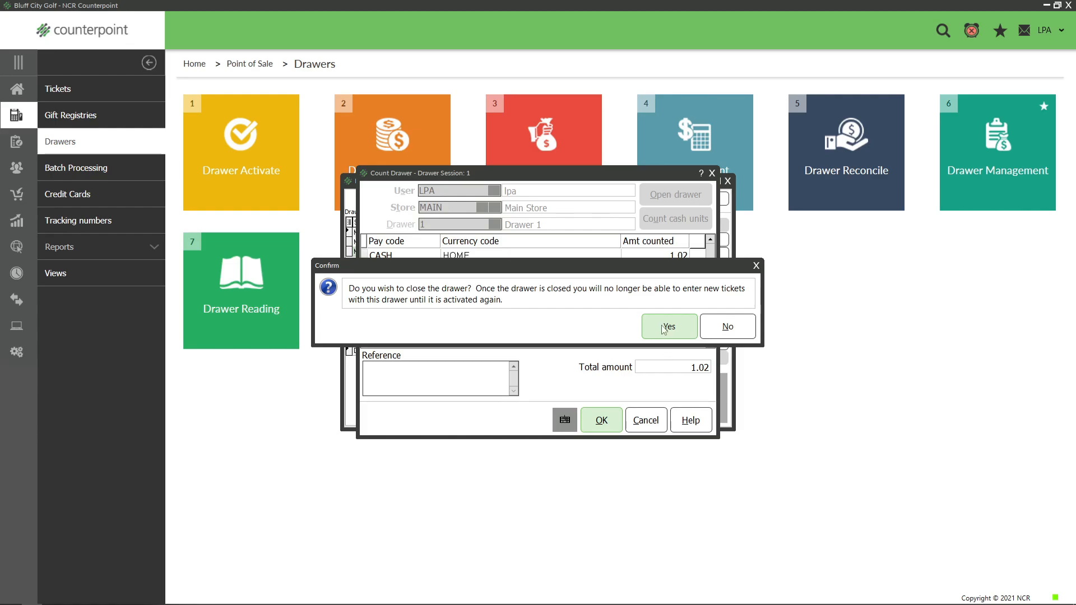
{"action": "left_click", "coordinate": [664, 329]}
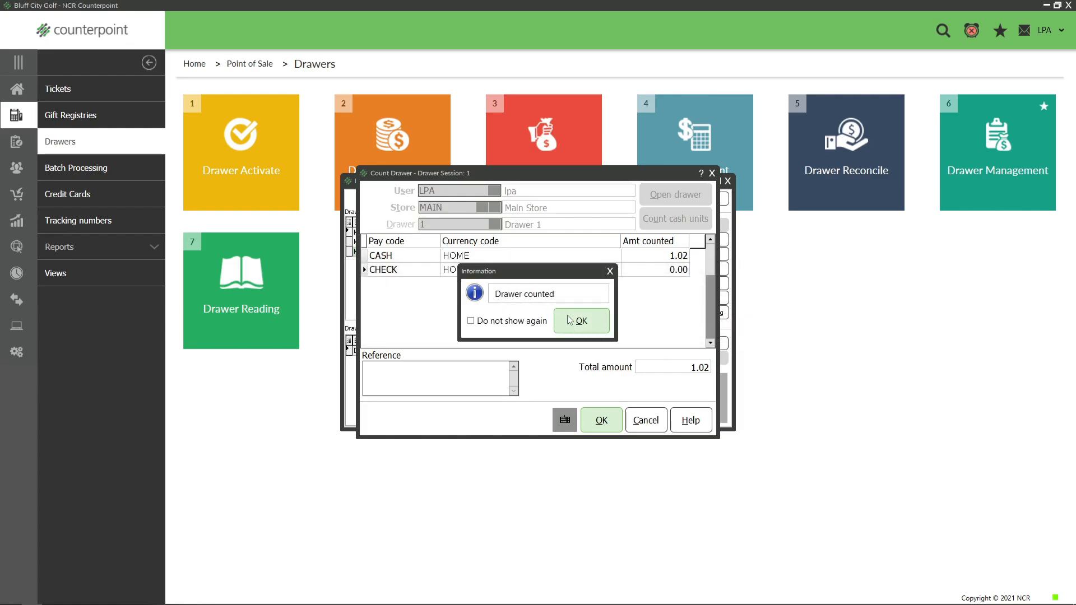
{"action": "left_click", "coordinate": [577, 321]}
- Reconcile drawer 1's counted session with 184.85 for cash and 0 for checks
{"action": "left_click", "coordinate": [514, 234]}
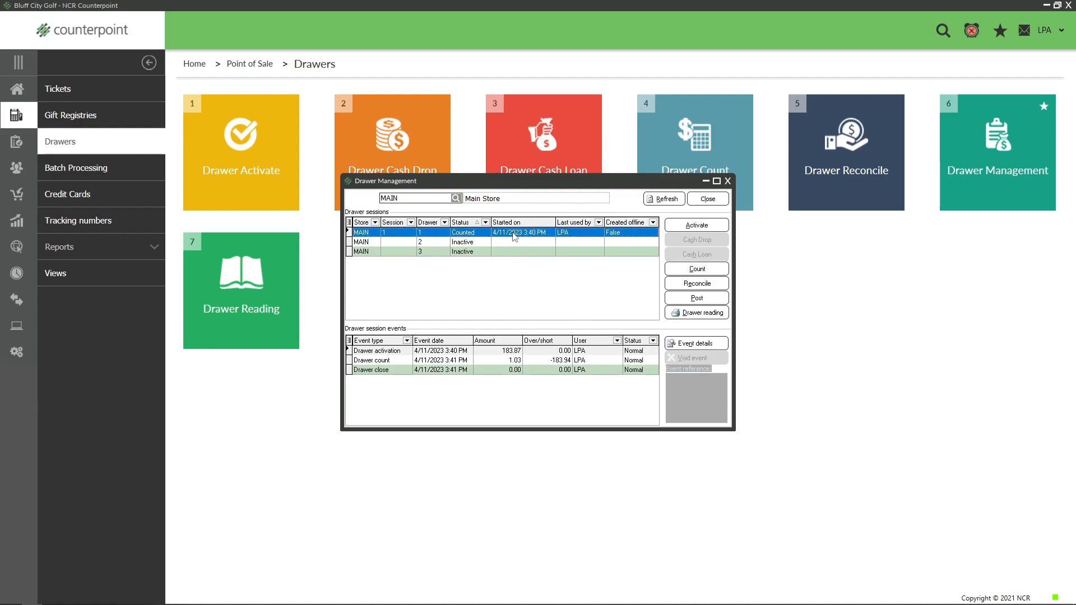
{"action": "left_click", "coordinate": [681, 284]}
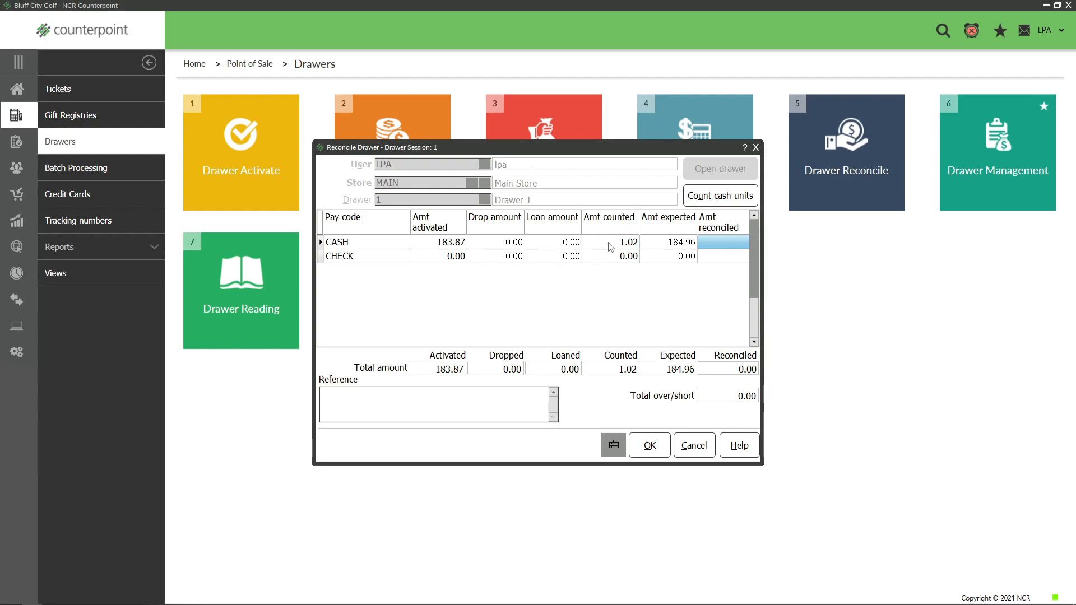
{"action": "left_click", "coordinate": [715, 243]}
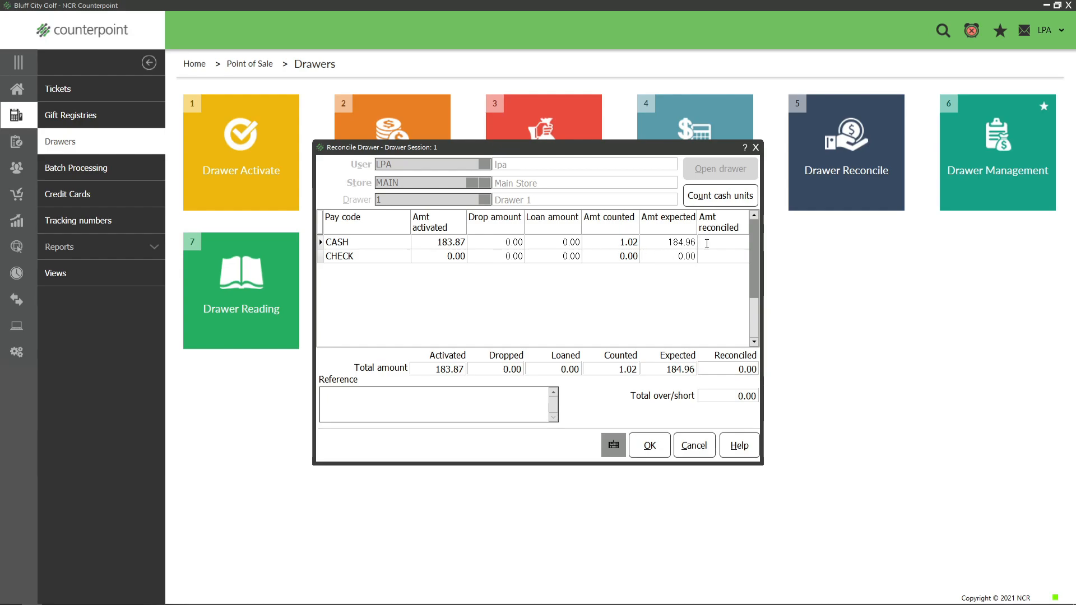
{"action": "type", "text": "184.85"}
{"action": "left_click", "coordinate": [728, 258]}
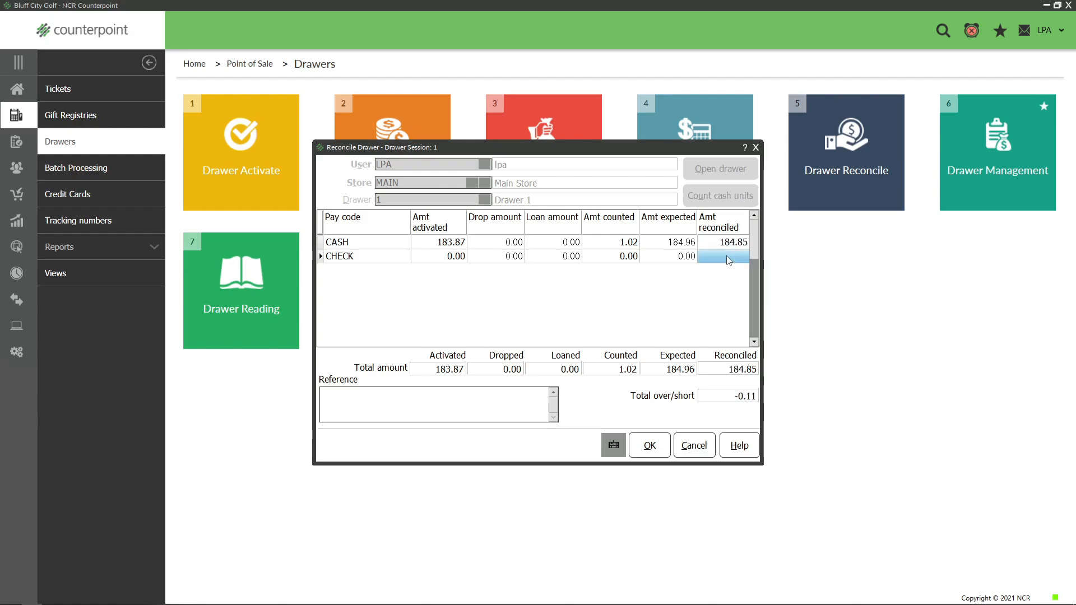
{"action": "type", "text": "0"}
{"action": "left_click", "coordinate": [653, 446]}
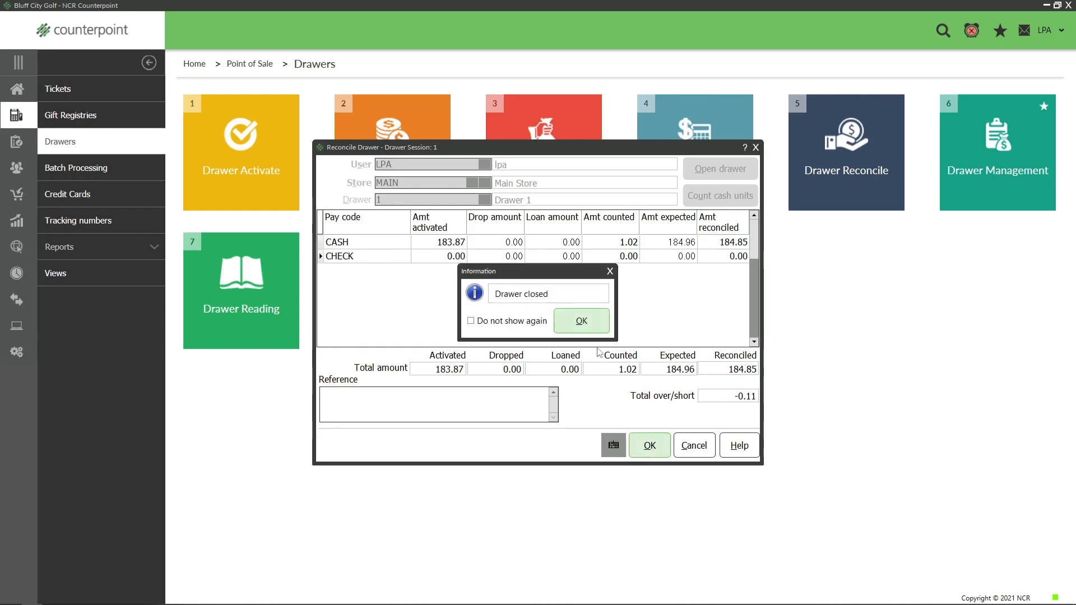
- Acknowledge the drawer closing and post the tickets of drawer 1's reconciled session, using the ticket date as posting date
{"action": "left_click", "coordinate": [582, 324]}
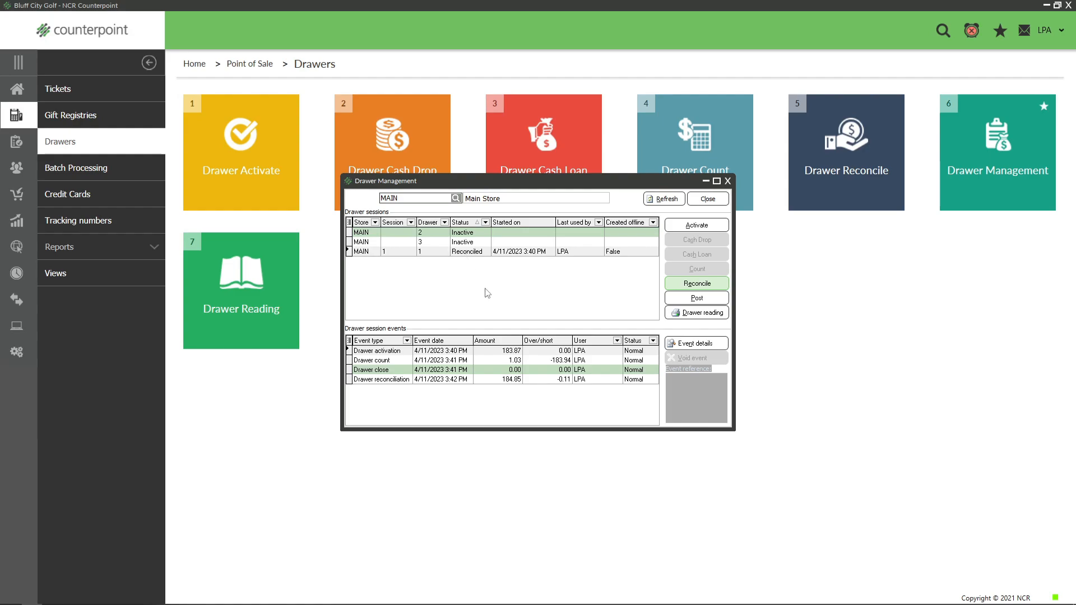
{"action": "left_click", "coordinate": [469, 253]}
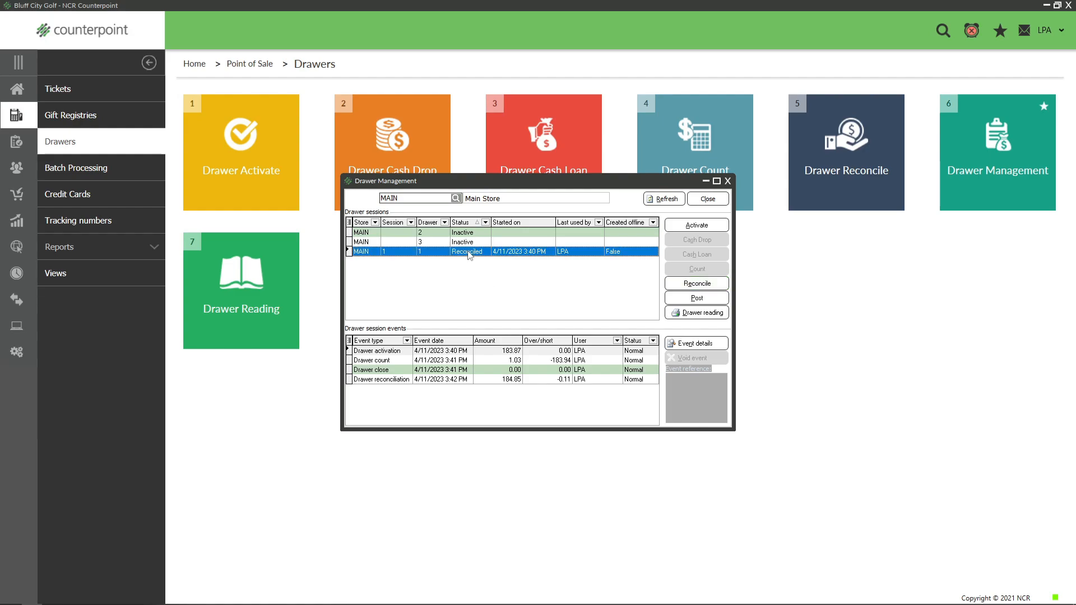
{"action": "left_click", "coordinate": [679, 300]}
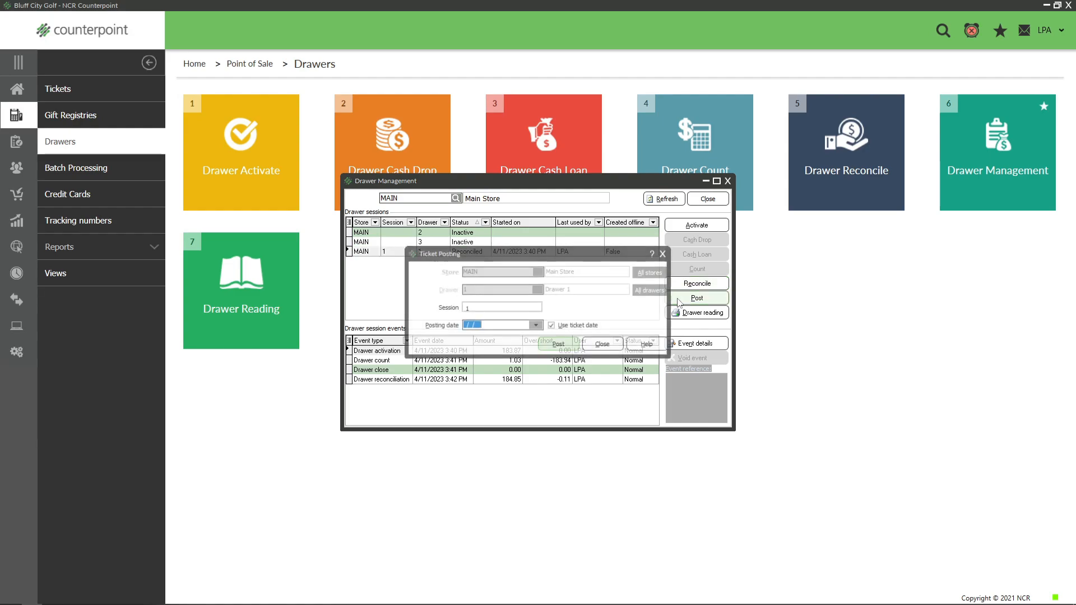
{"action": "left_click", "coordinate": [559, 342]}
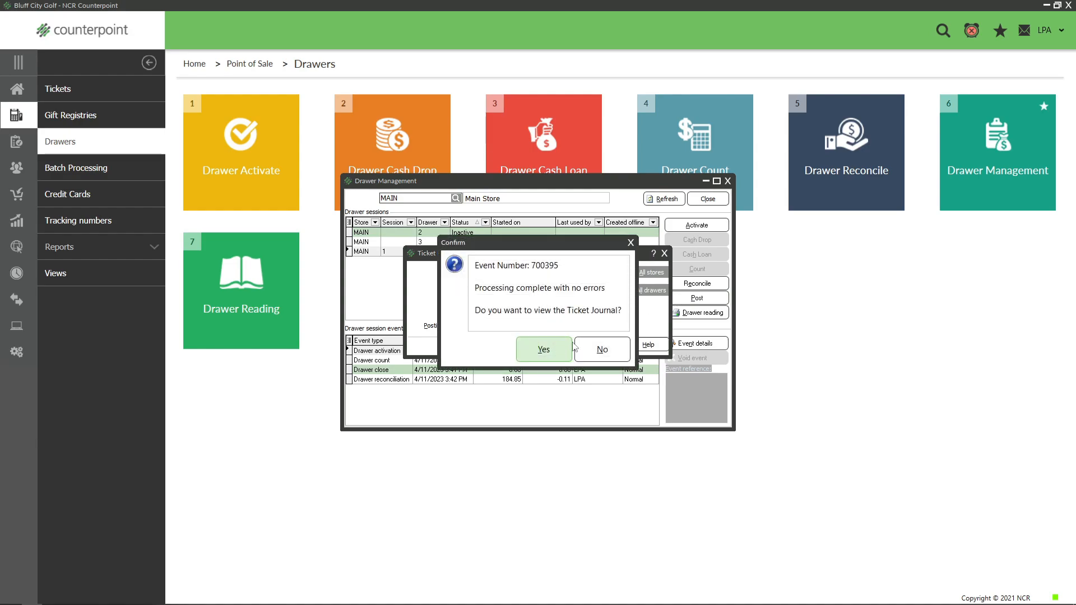
- Decline viewing the Ticket Journal and Drawer Summary Journal, dismiss the posting summary and close Drawer Management
{"action": "left_click", "coordinate": [608, 348]}
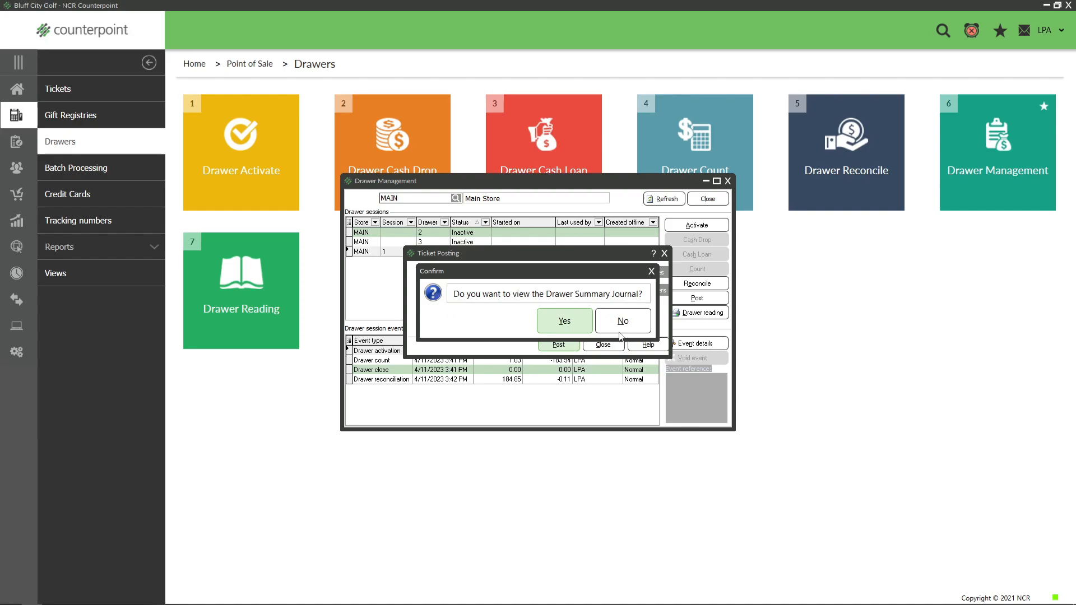
{"action": "left_click", "coordinate": [620, 333]}
{"action": "left_click", "coordinate": [616, 330]}
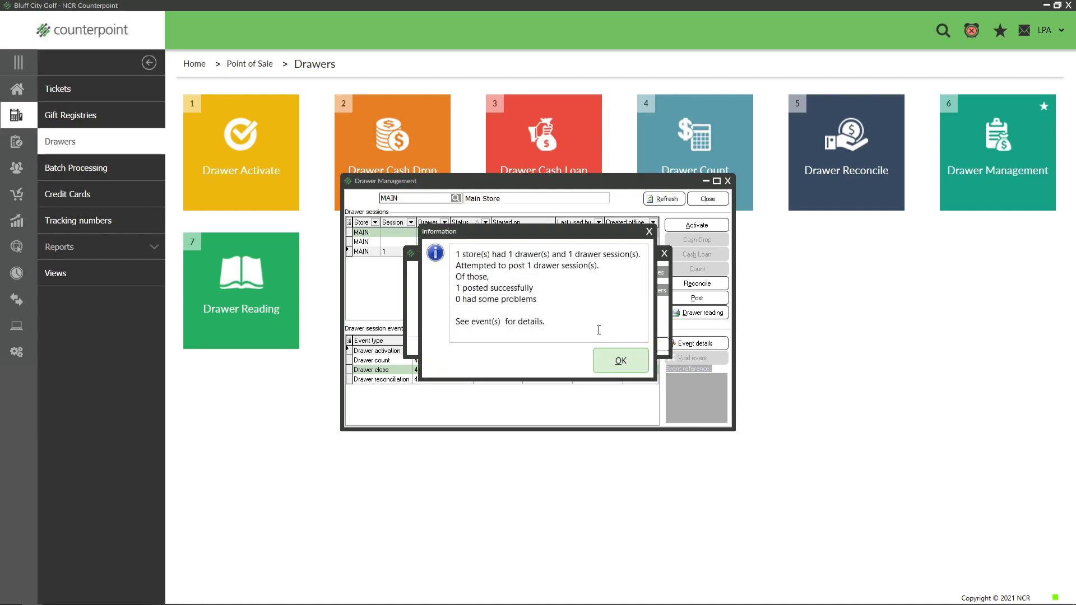
{"action": "left_click", "coordinate": [616, 361]}
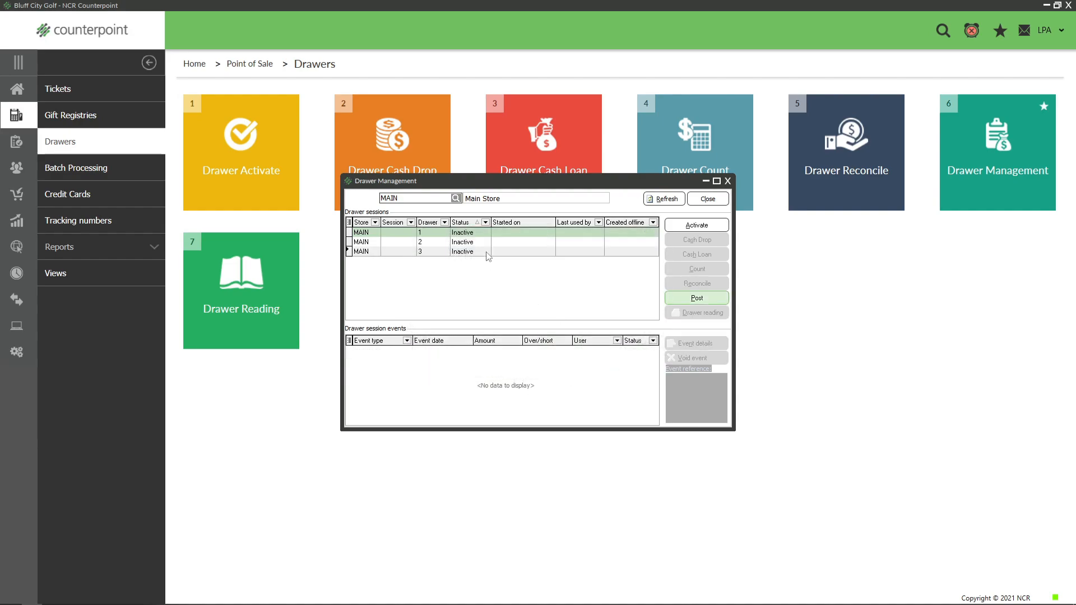
{"action": "left_click", "coordinate": [708, 199]}
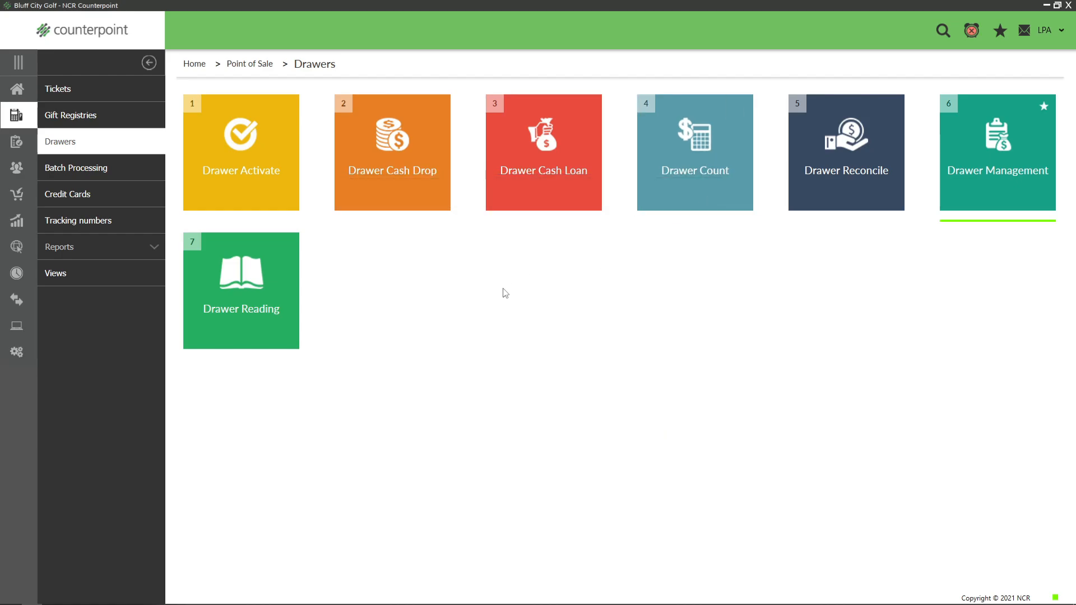